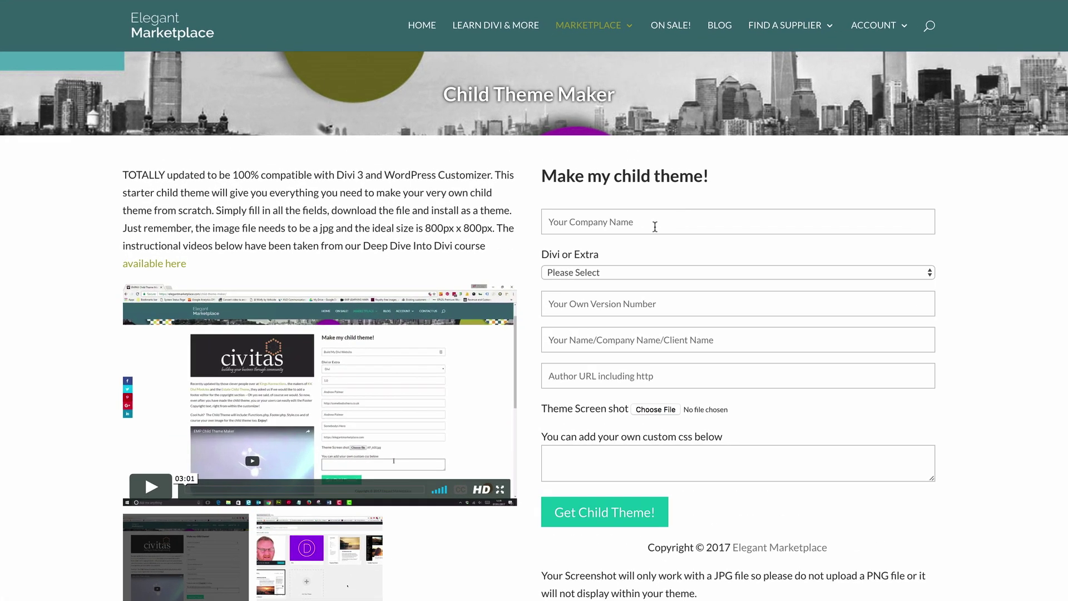
Step: Enter 'Divi Child' as the company name and pick Divi as the parent theme
{"action": "left_click", "coordinate": [610, 173]}
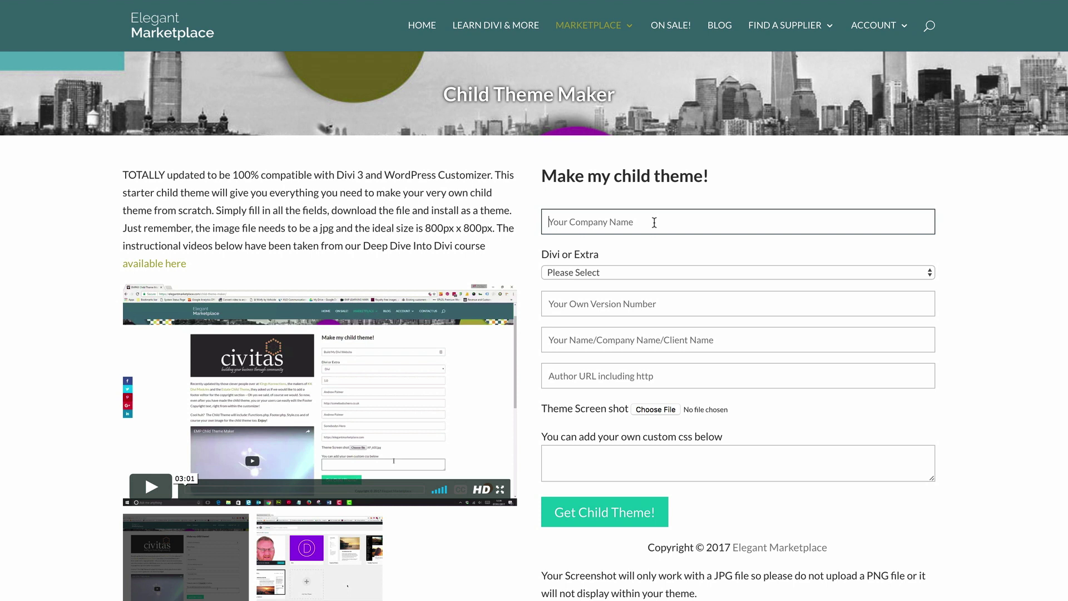
{"action": "type", "text": "Chil"}
{"action": "type", "text": "d"}
{"action": "type", "text": "Di"}
{"action": "type", "text": "vi"}
{"action": "left_click", "coordinate": [603, 275]}
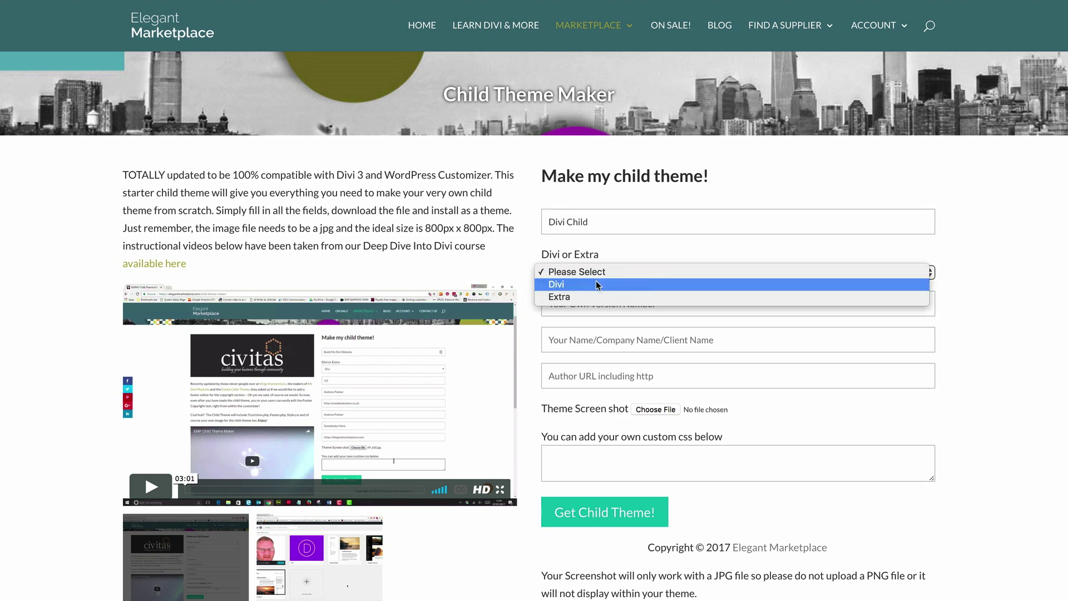
{"action": "left_click", "coordinate": [596, 281]}
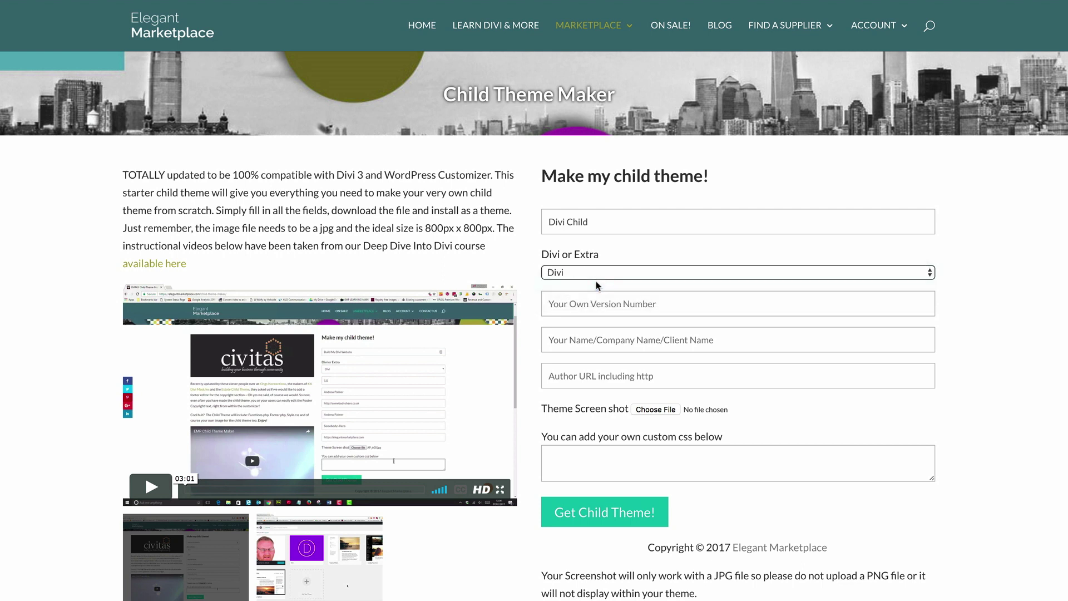
{"action": "left_click", "coordinate": [665, 305]}
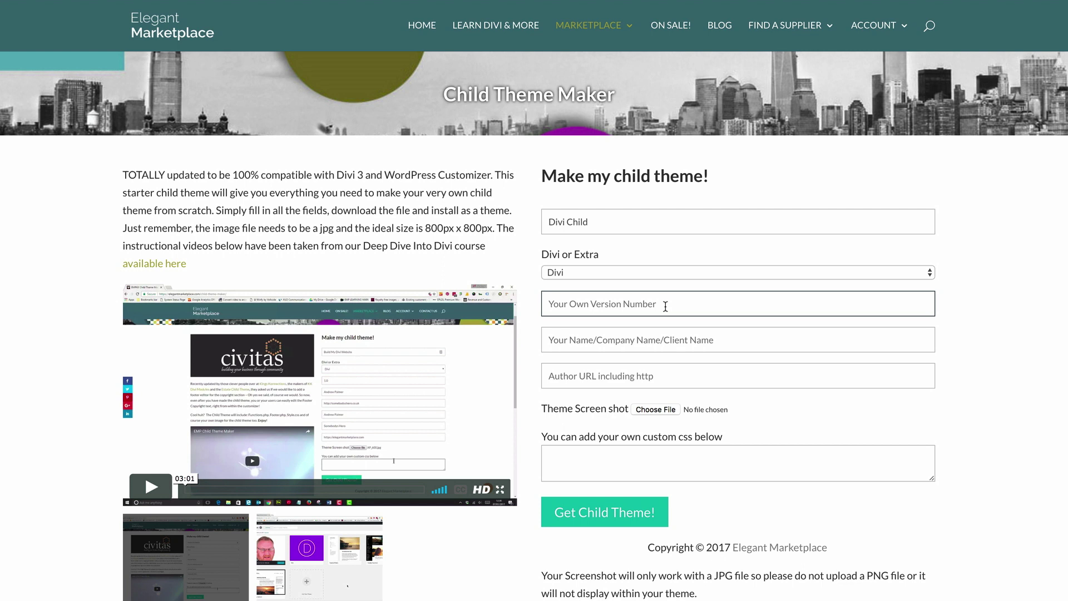
{"action": "type", "text": "v.01"}
{"action": "left_click", "coordinate": [1036, 293]}
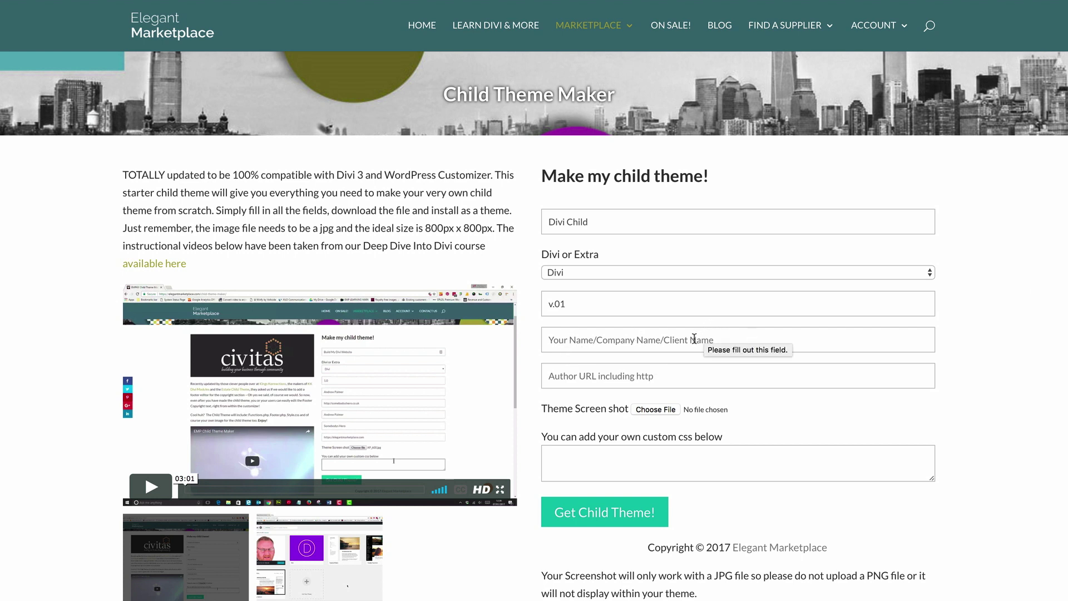
{"action": "left_click", "coordinate": [694, 339]}
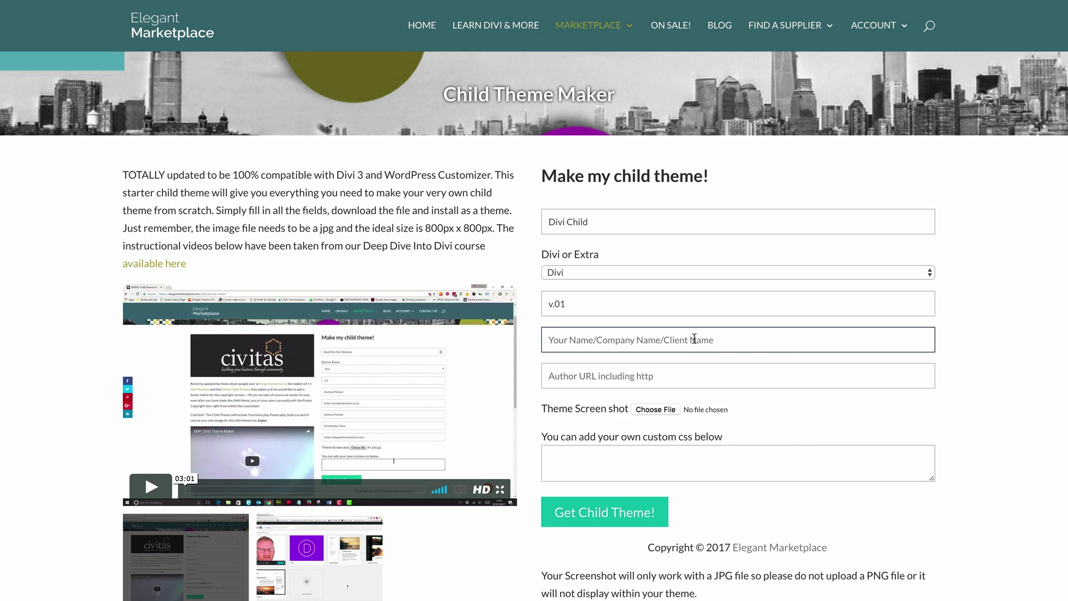
{"action": "type", "text": "Mak"}
{"action": "left_click", "coordinate": [842, 431]}
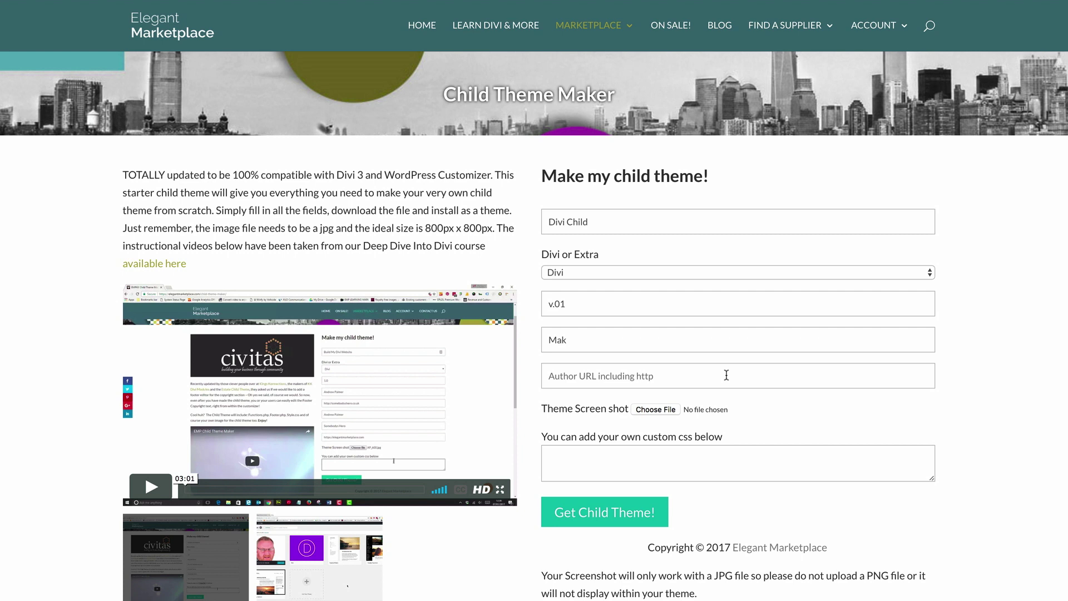
{"action": "left_click", "coordinate": [726, 375]}
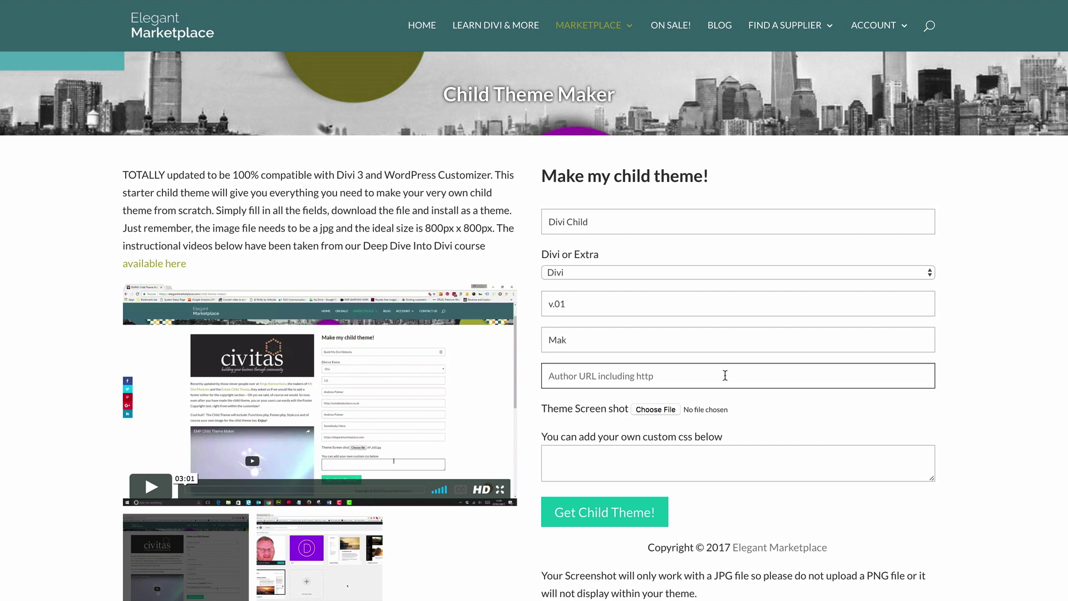
{"action": "type", "text": "http://diviuniversity.com"}
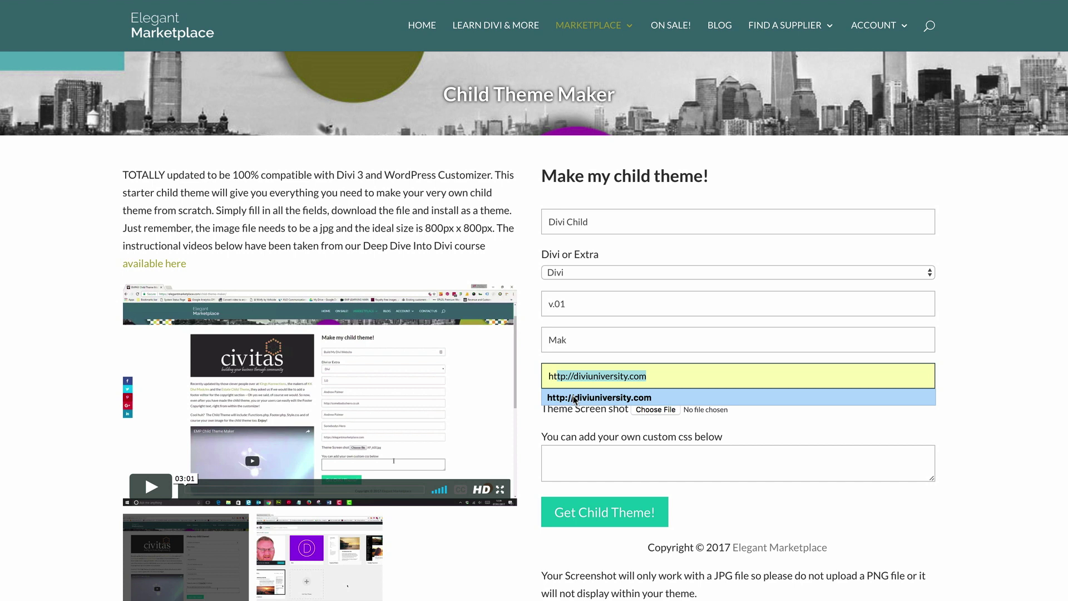
{"action": "left_click", "coordinate": [572, 397]}
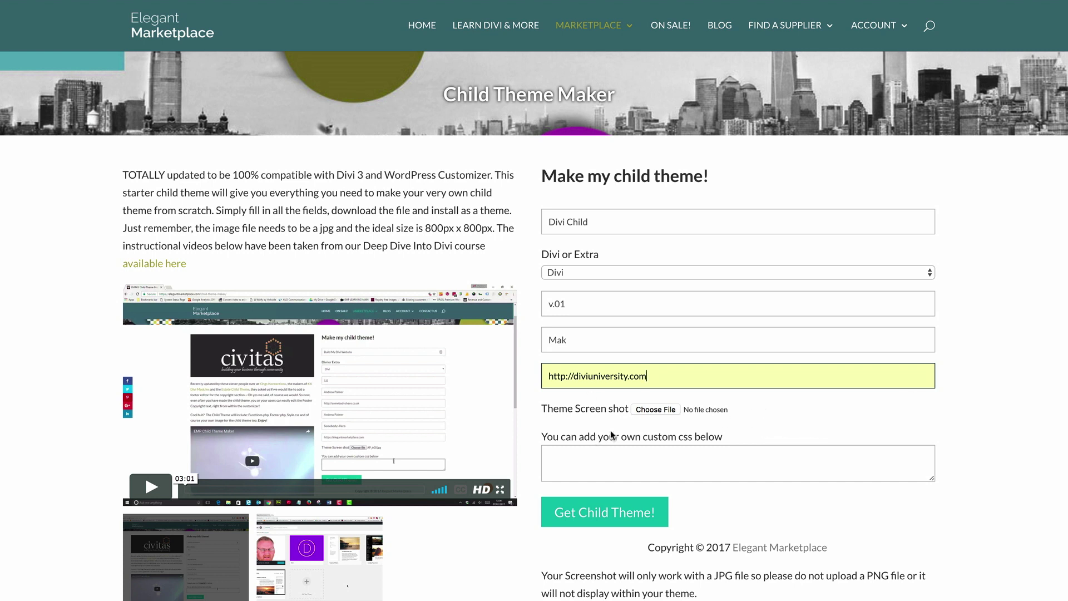
{"action": "left_click", "coordinate": [559, 460]}
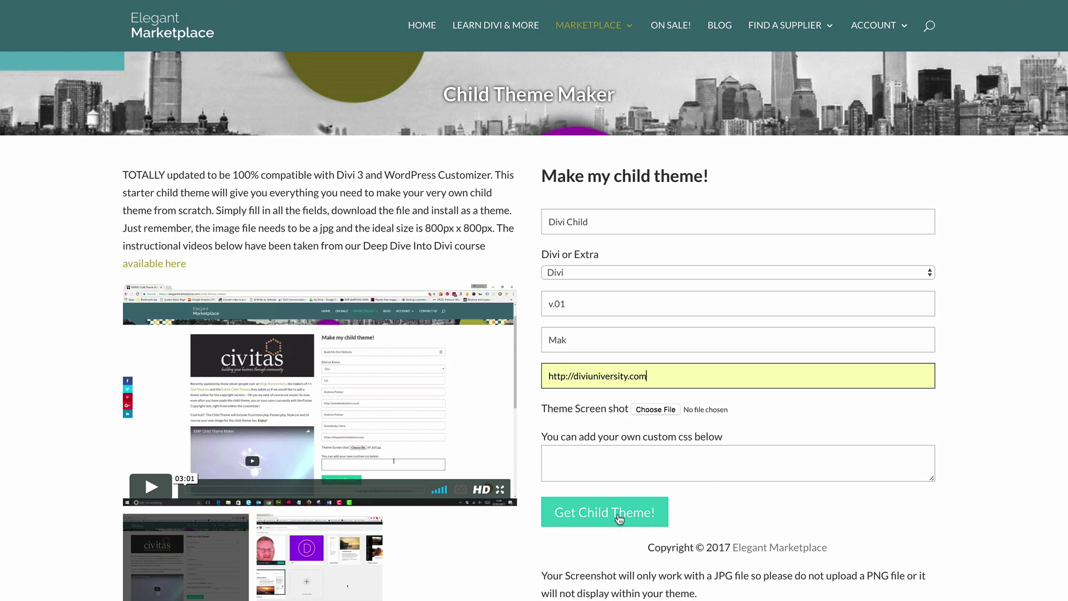
Step: Submit the form with Get Child Theme! and save the resulting divi-child.zip
{"action": "left_click", "coordinate": [619, 519]}
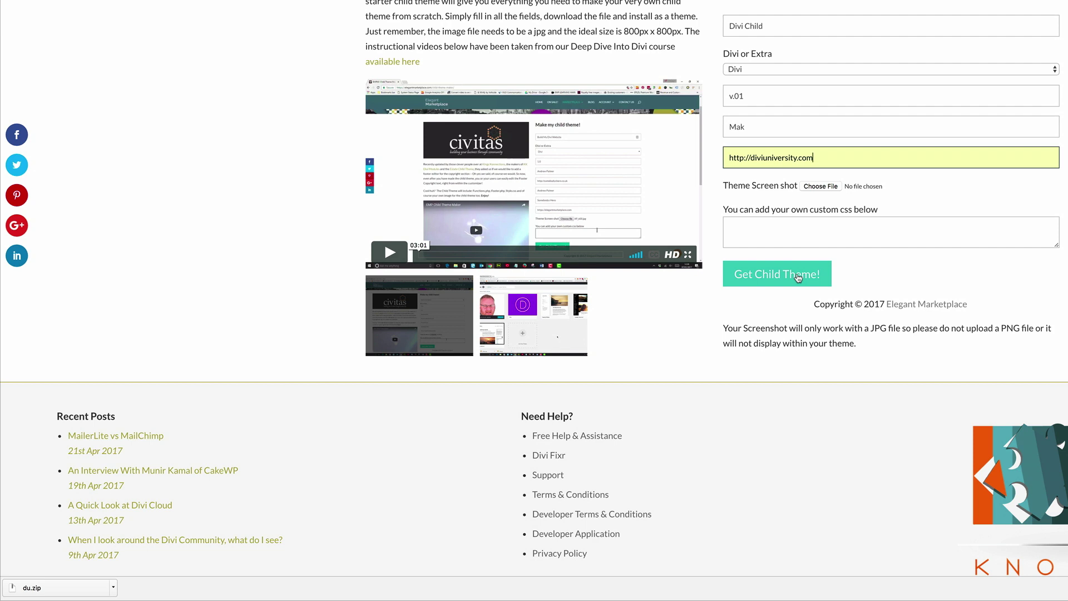
{"action": "left_click", "coordinate": [799, 276]}
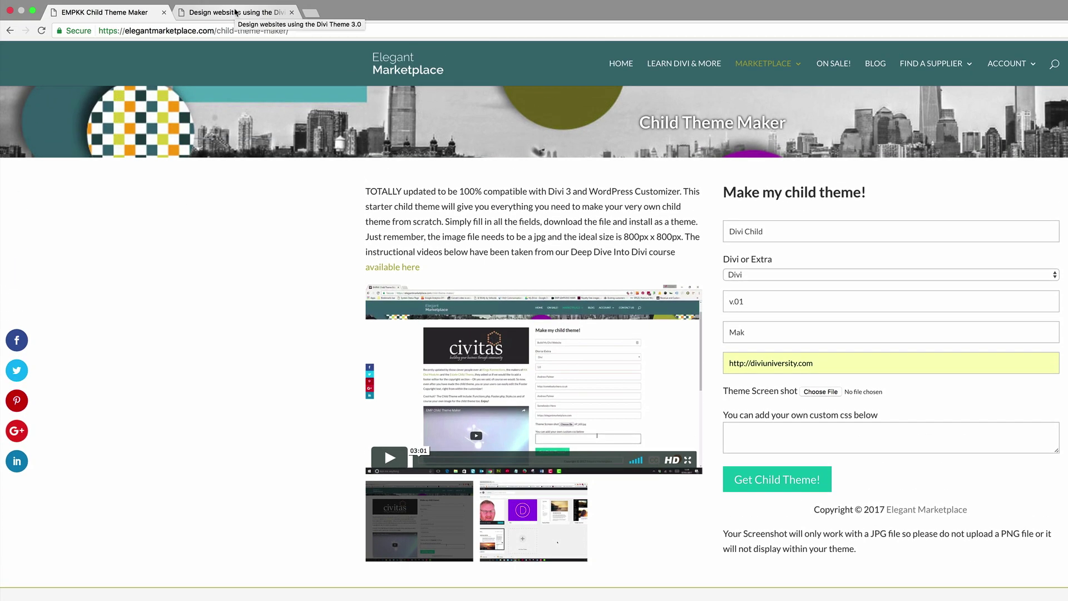
Step: On the Diviu site's admin, go to the installed Themes list and choose Add New
{"action": "left_click", "coordinate": [236, 12]}
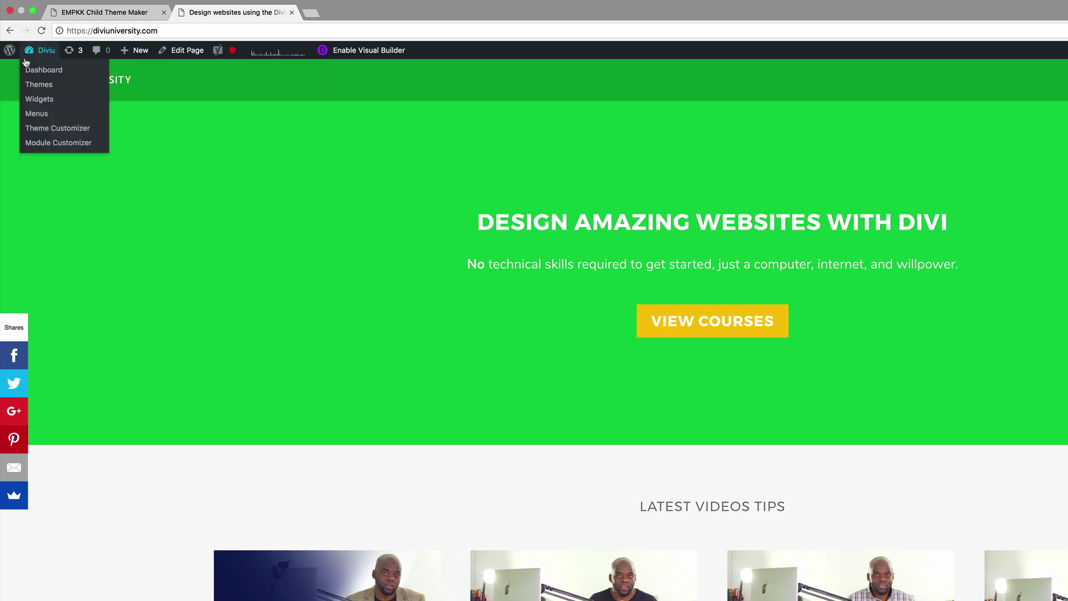
{"action": "mouse_move", "coordinate": [45, 55]}
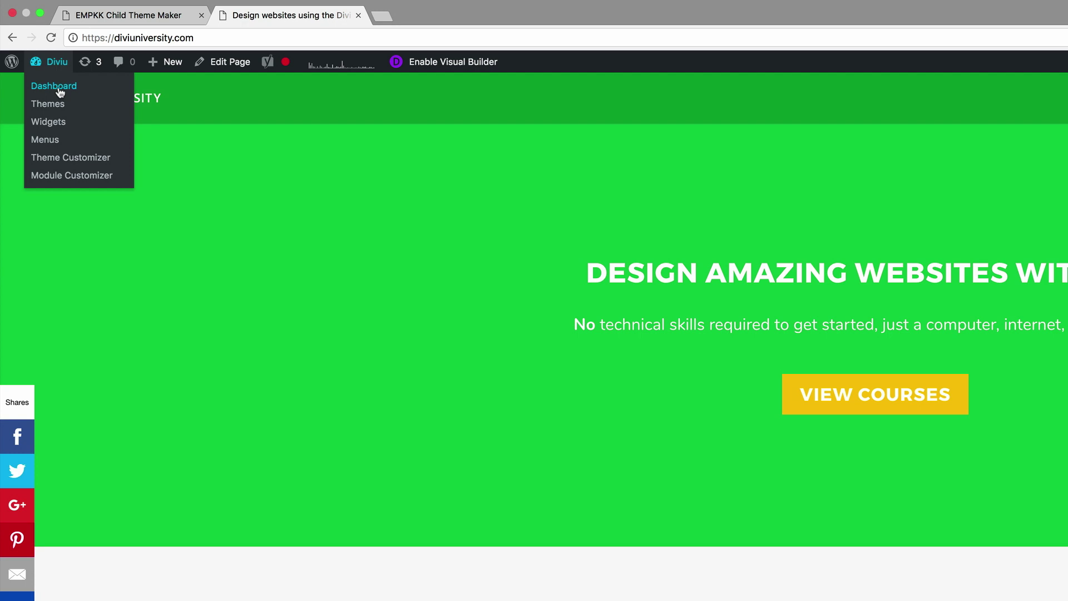
{"action": "left_click", "coordinate": [56, 105]}
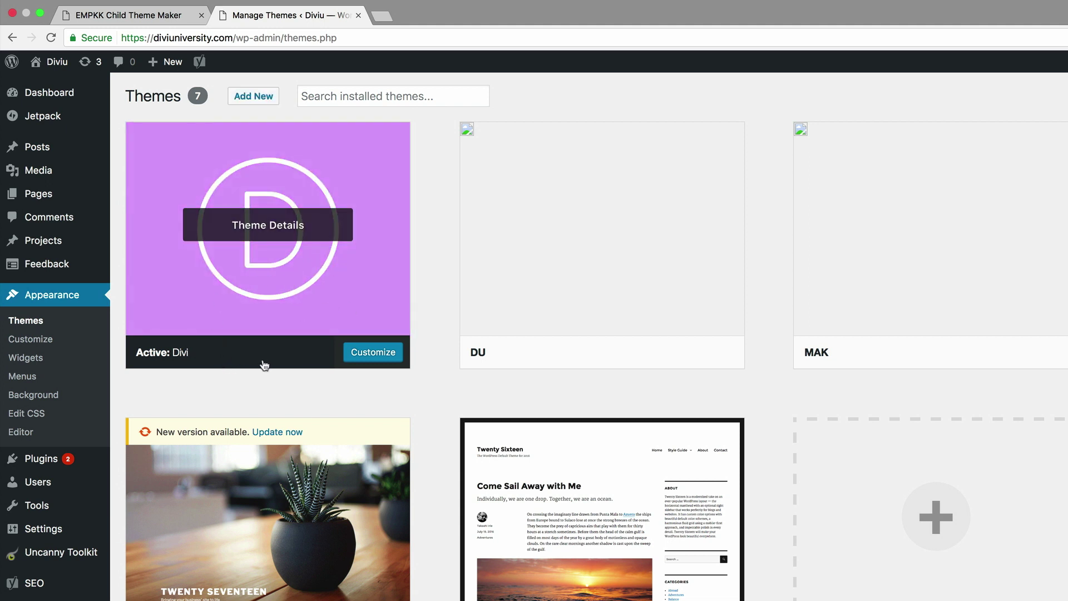
{"action": "left_click", "coordinate": [257, 99]}
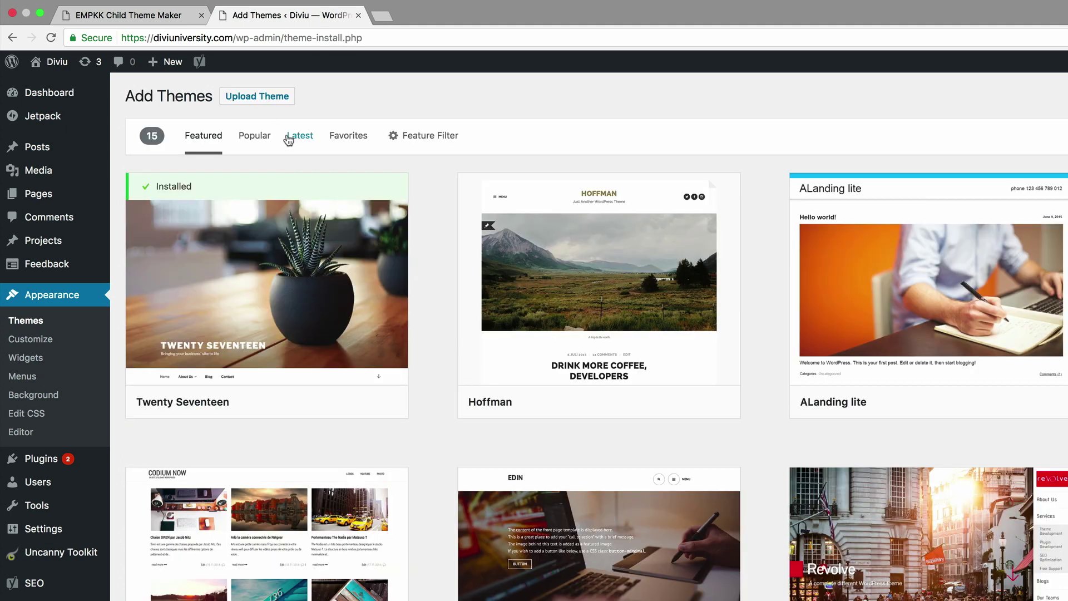
Step: Upload divi-child.zip from Downloads and install it as a new theme
{"action": "left_click", "coordinate": [272, 106]}
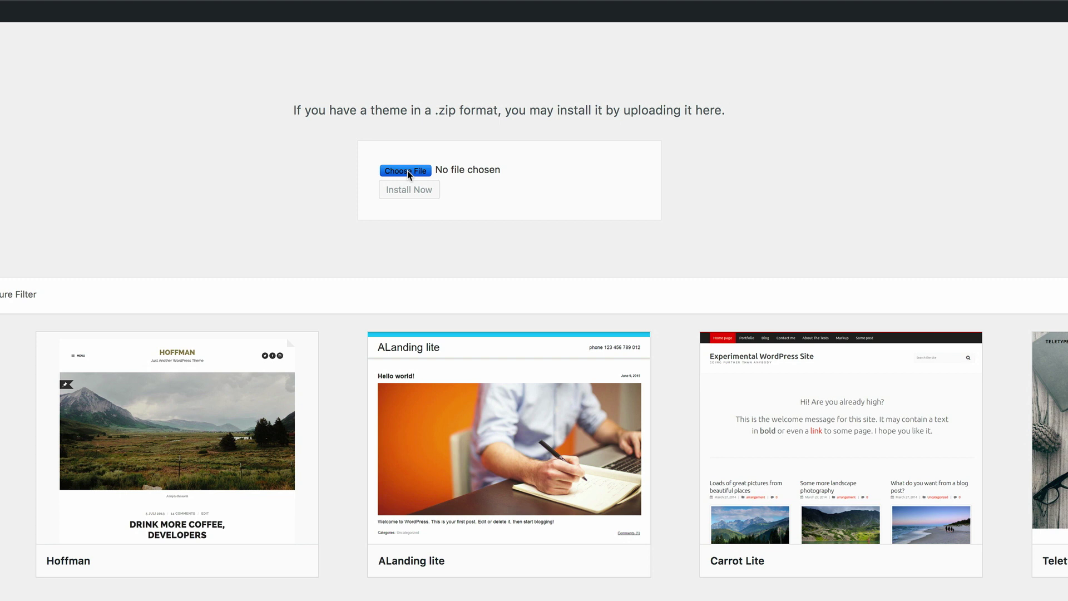
{"action": "left_click", "coordinate": [408, 170]}
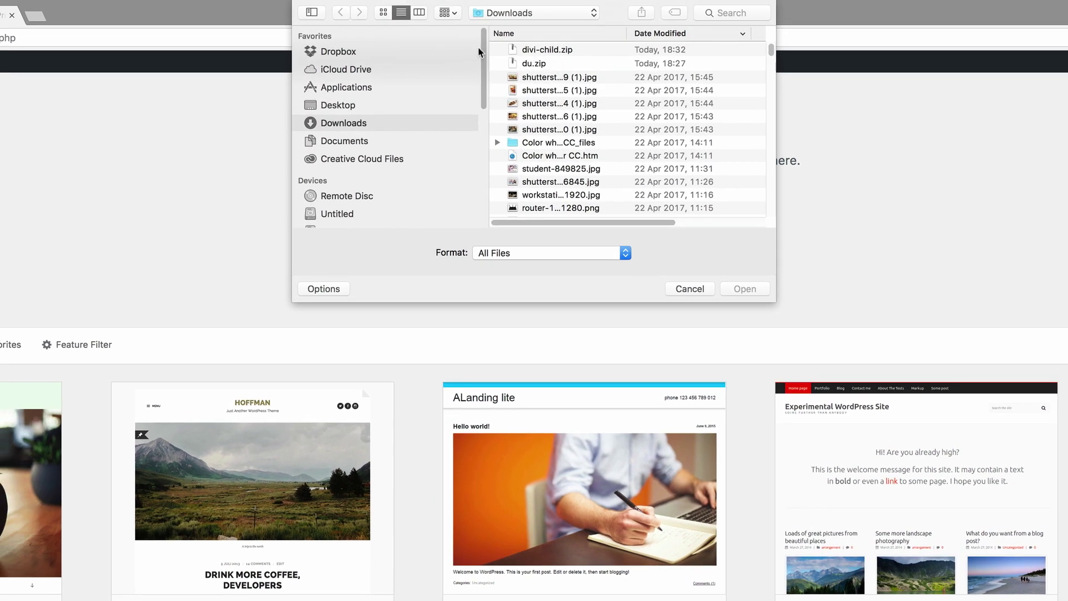
{"action": "left_click", "coordinate": [565, 51]}
{"action": "left_click", "coordinate": [745, 285]}
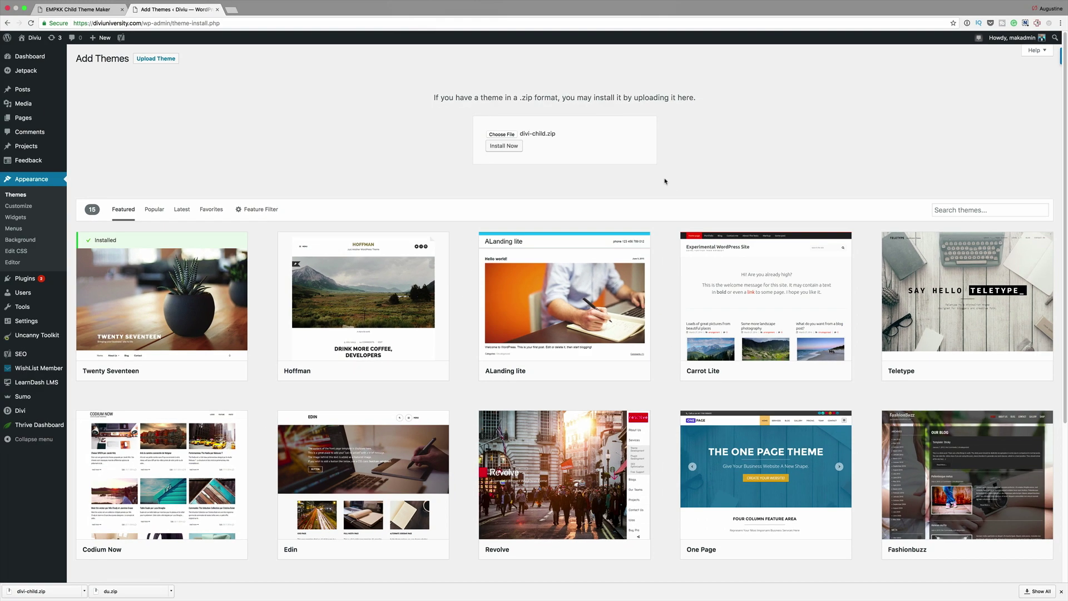
{"action": "key", "text": "Tab"}
{"action": "key", "text": "Return"}
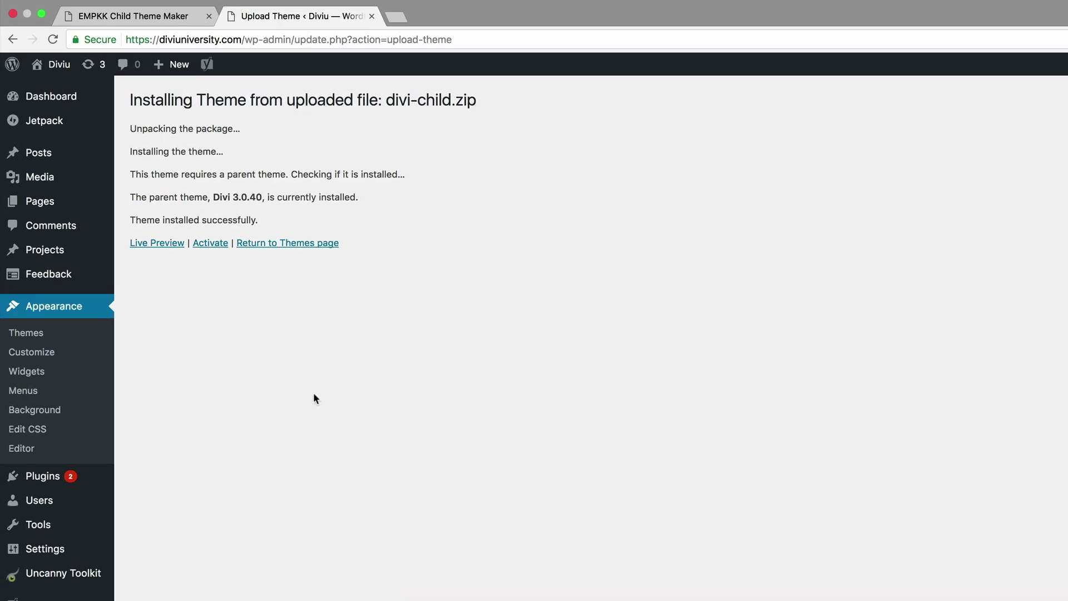
Step: Activate the Divi Child theme, then open the live diviuniversity.com site in a new tab
{"action": "left_click", "coordinate": [211, 247]}
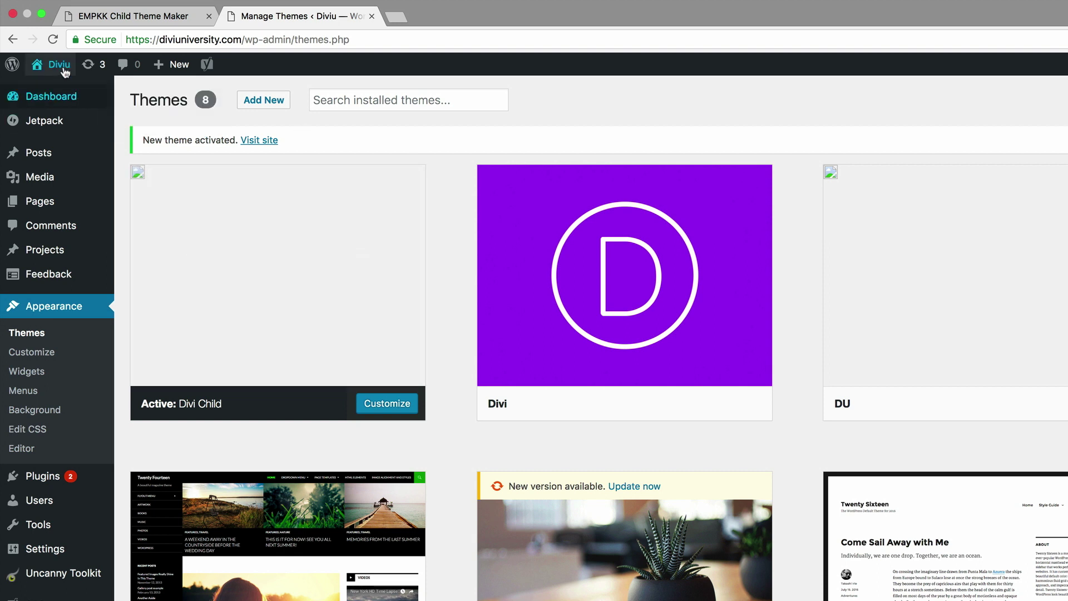
{"action": "mouse_move", "coordinate": [63, 70]}
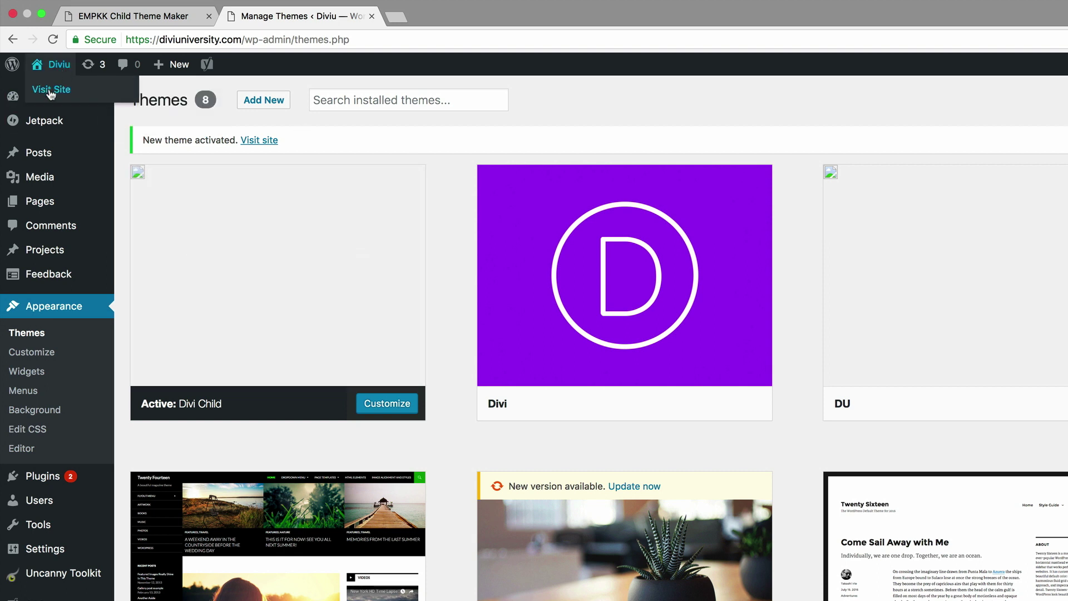
{"action": "left_click", "coordinate": [50, 93]}
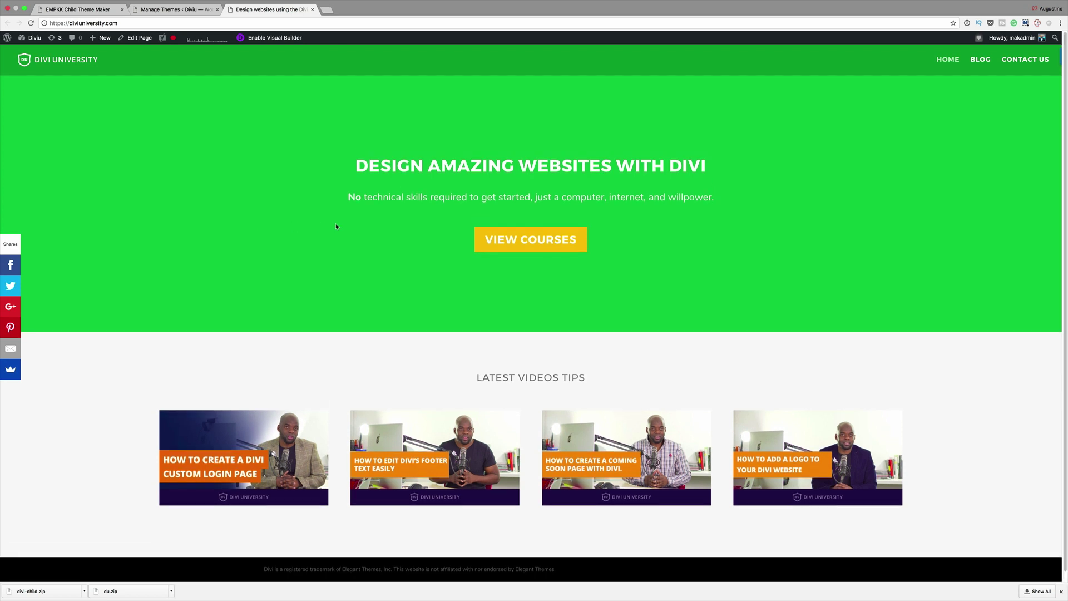
Step: Look over the WordPress Mastery courses page, then return to the Themes admin and open the theme editor
{"action": "left_click", "coordinate": [555, 247]}
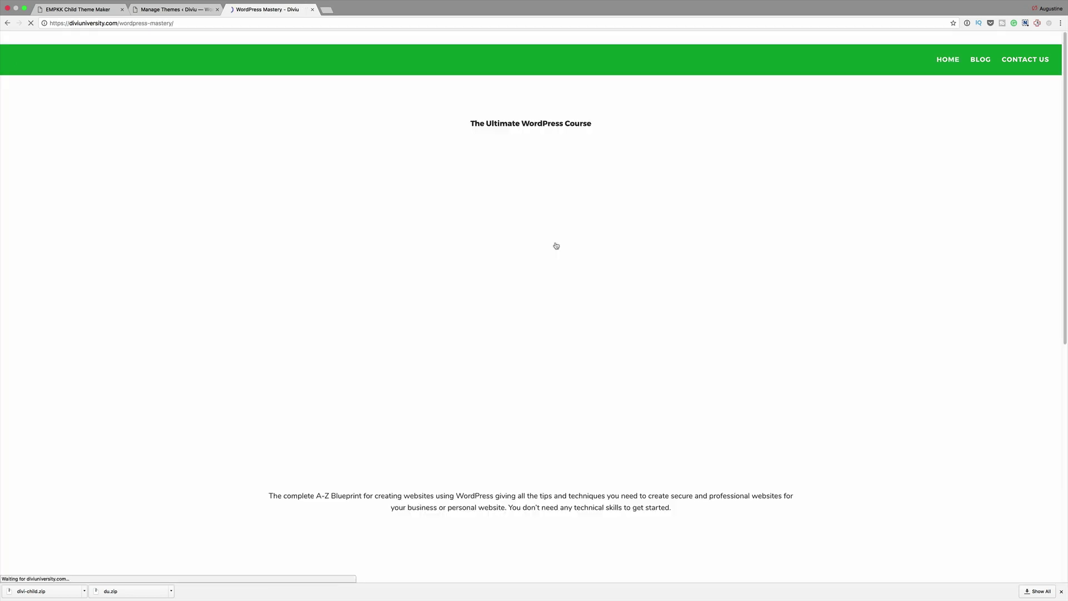
{"action": "scroll", "coordinate": [742, 443], "scroll_direction": "down", "scroll_amount": 15}
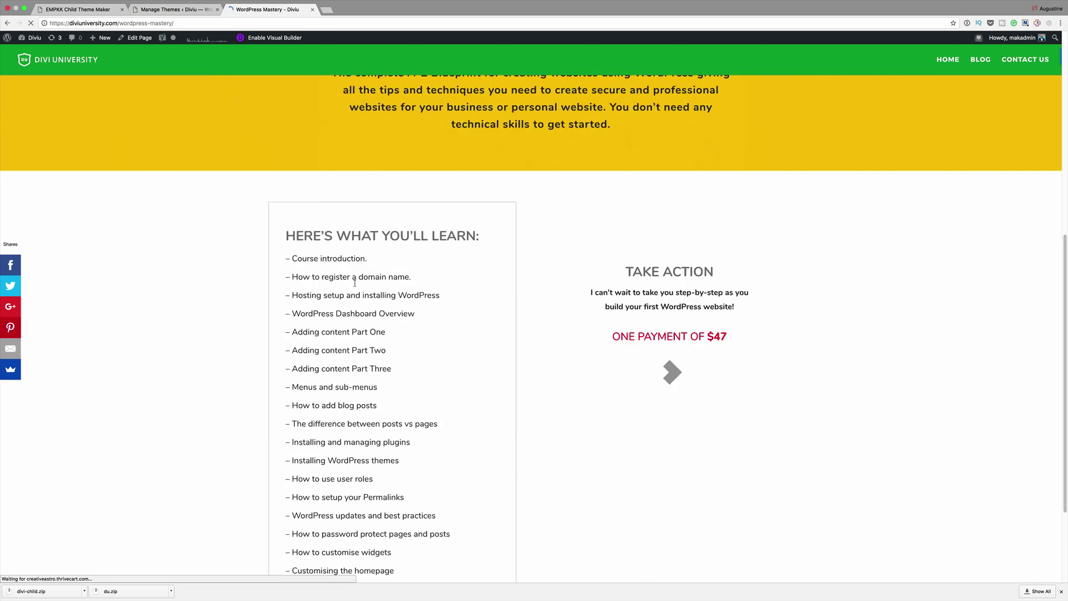
{"action": "scroll", "coordinate": [355, 284], "scroll_direction": "up", "scroll_amount": 15}
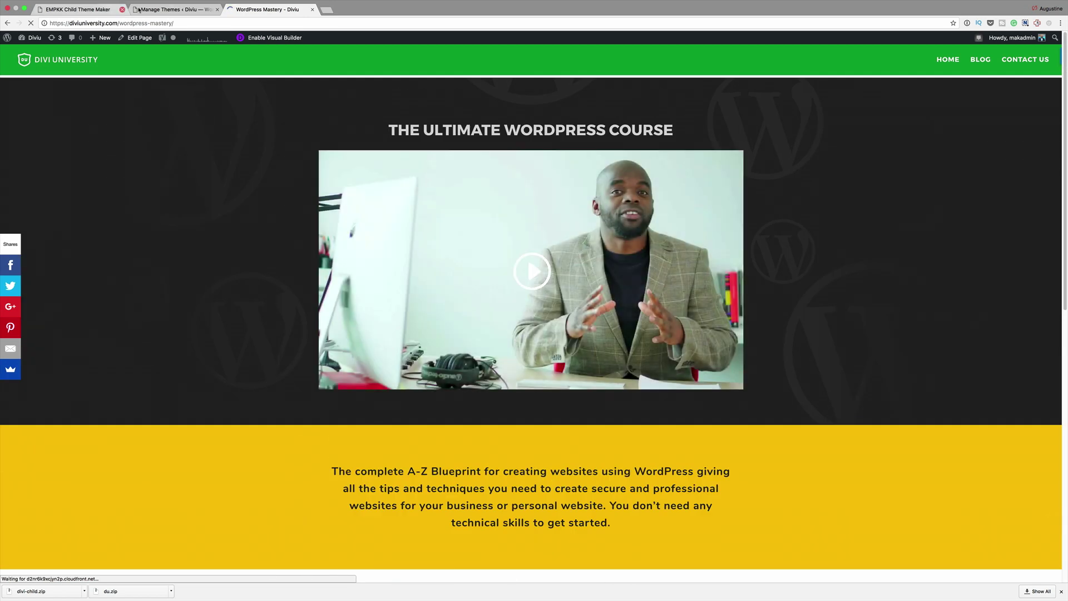
{"action": "left_click", "coordinate": [151, 9]}
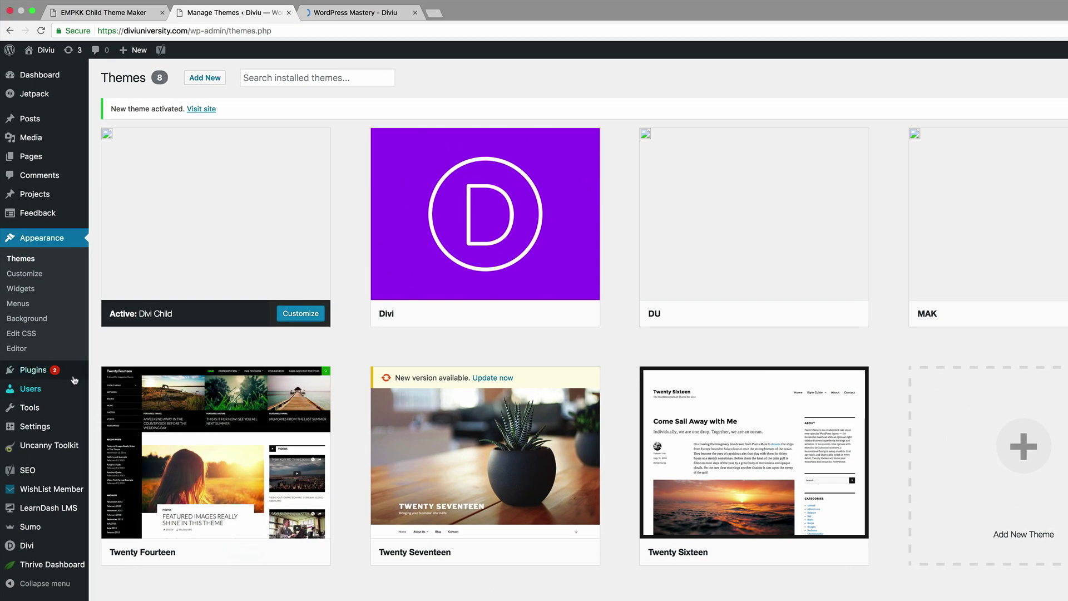
{"action": "left_click", "coordinate": [19, 350]}
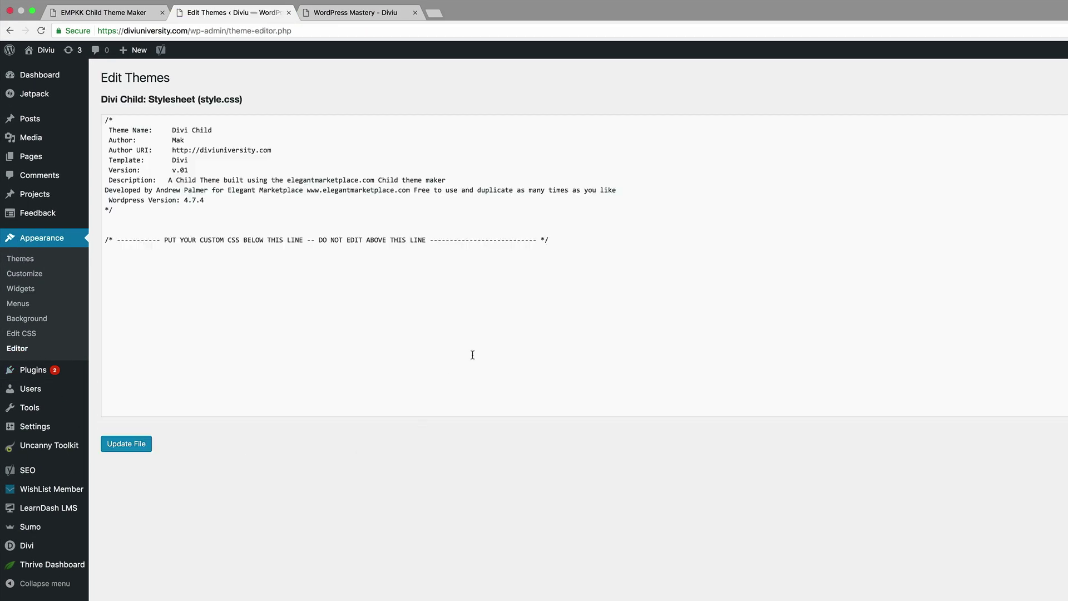
Step: Add a blank line below the PUT YOUR CUSTOM CSS comment in Divi Child's style.css
{"action": "left_click", "coordinate": [586, 237]}
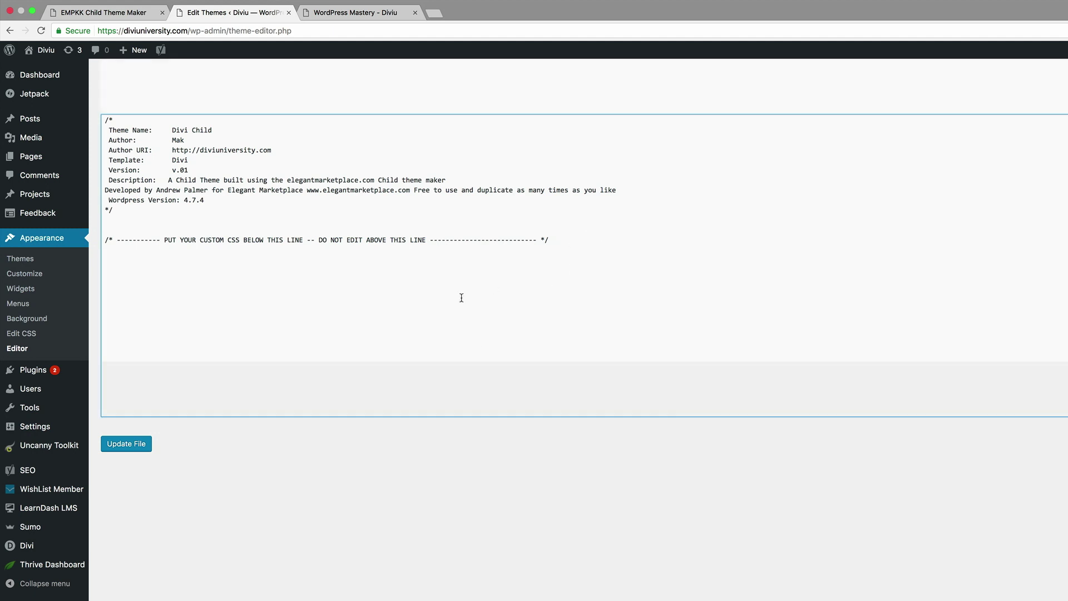
{"action": "key", "text": "Return"}
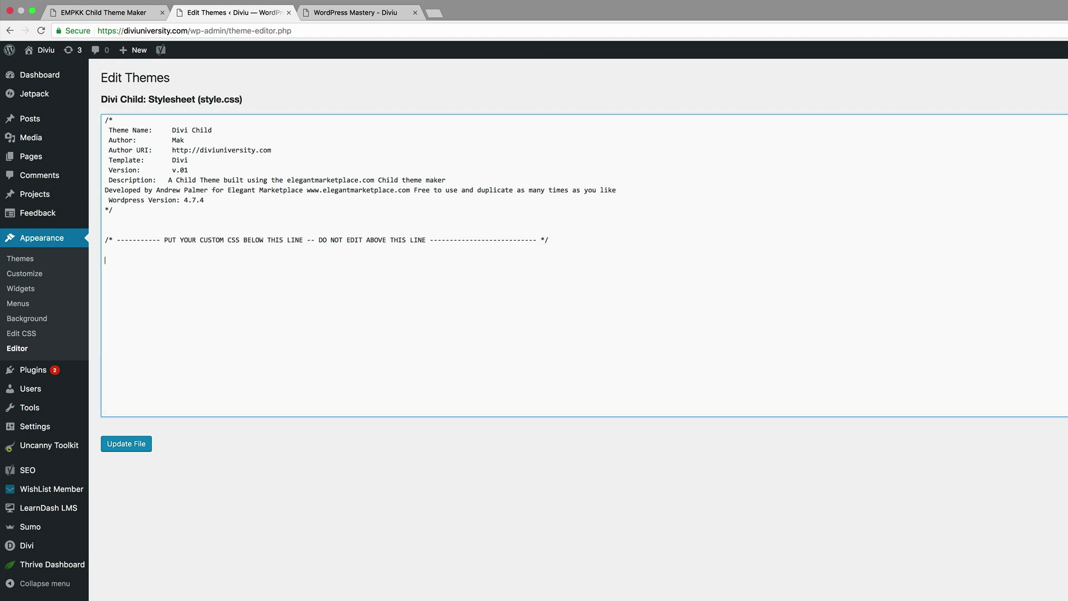